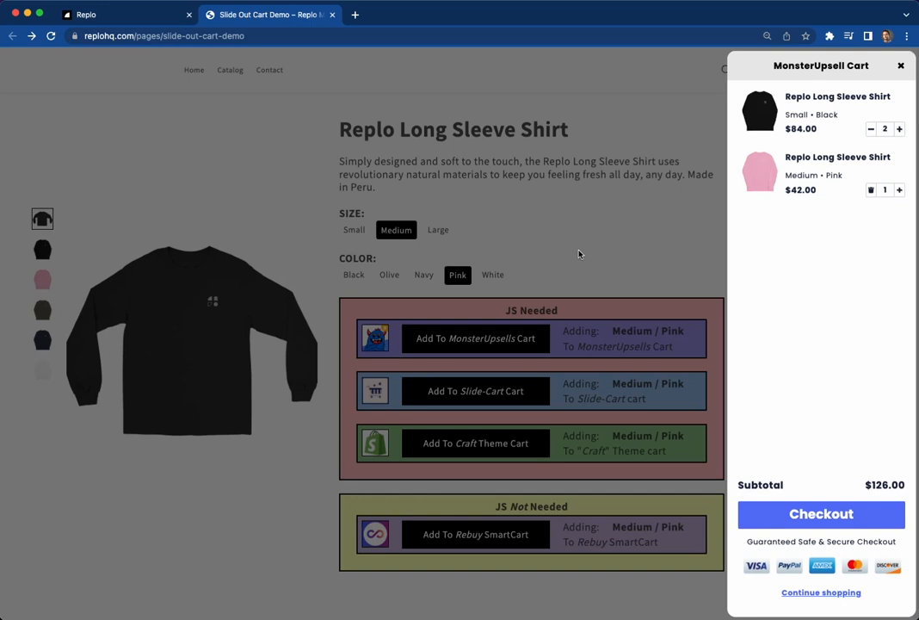
Remove both Replo Long Sleeve Shirt variants from the MonsterUpsell cart and close the cart
left_click(871, 128)
left_click(871, 128)
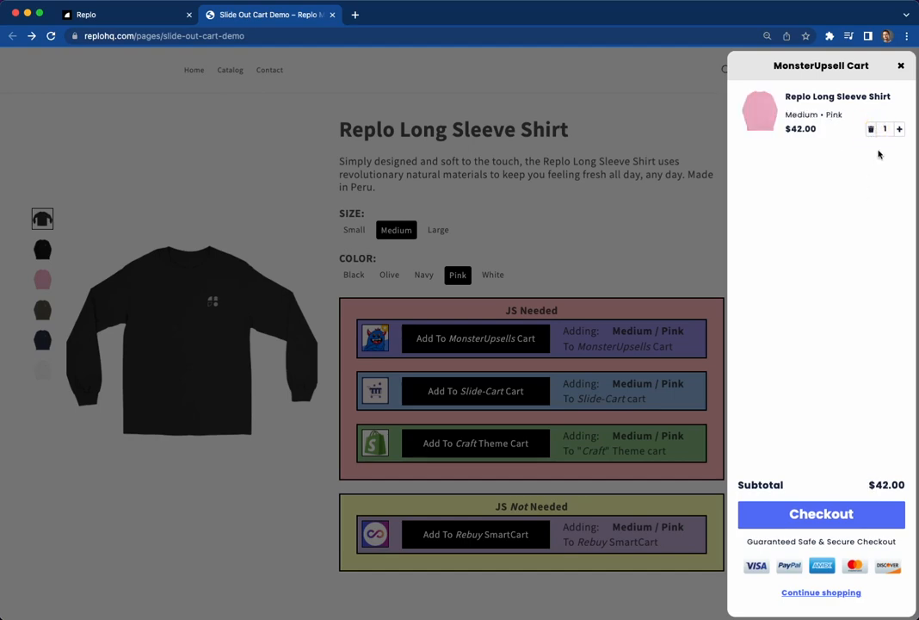
left_click(871, 128)
left_click(900, 66)
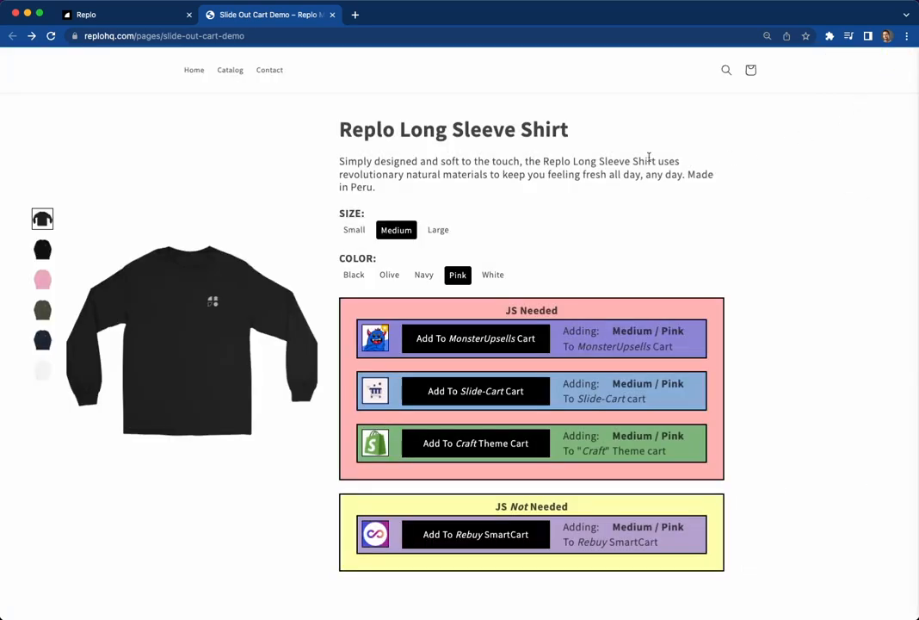
Switch to the Replo editor and inspect the Add Product to Cart settings of the MonsterUpsells ATC Button
left_click(128, 17)
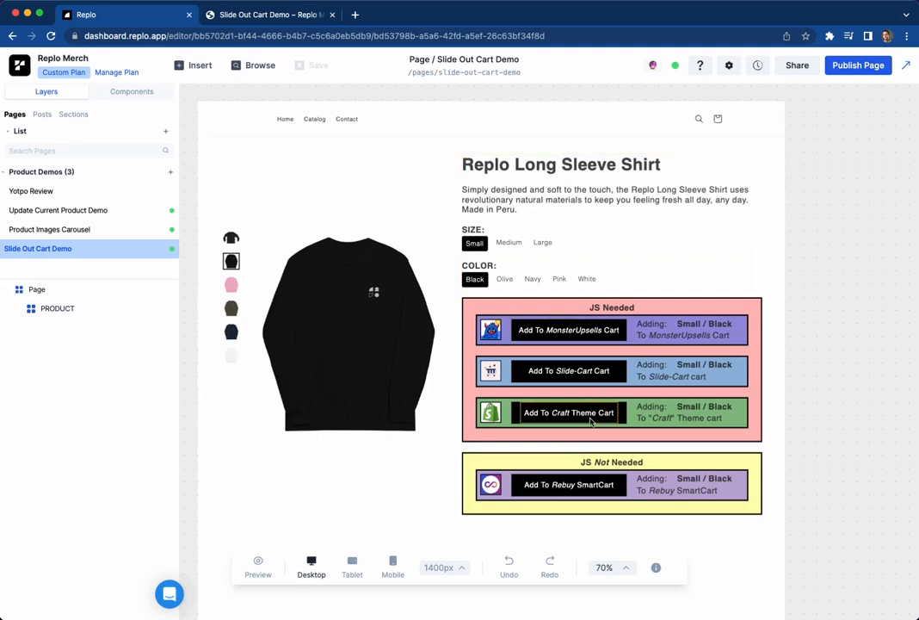
left_click(616, 329)
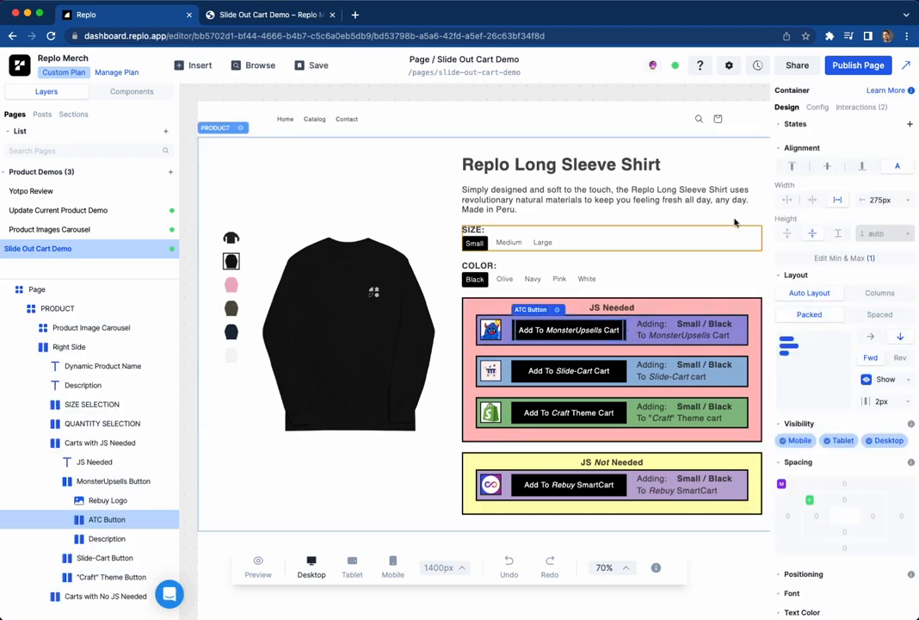
left_click(856, 111)
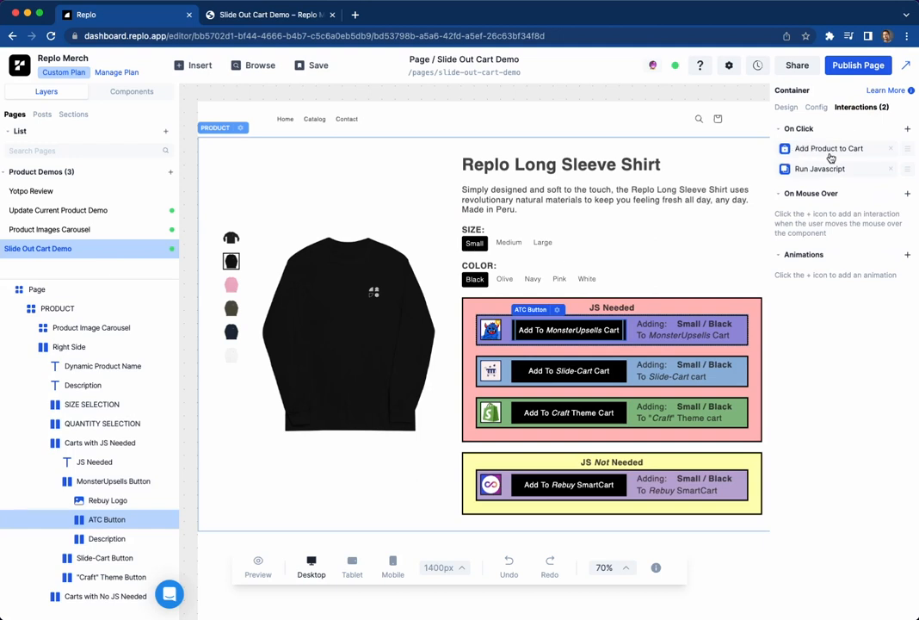
left_click(830, 155)
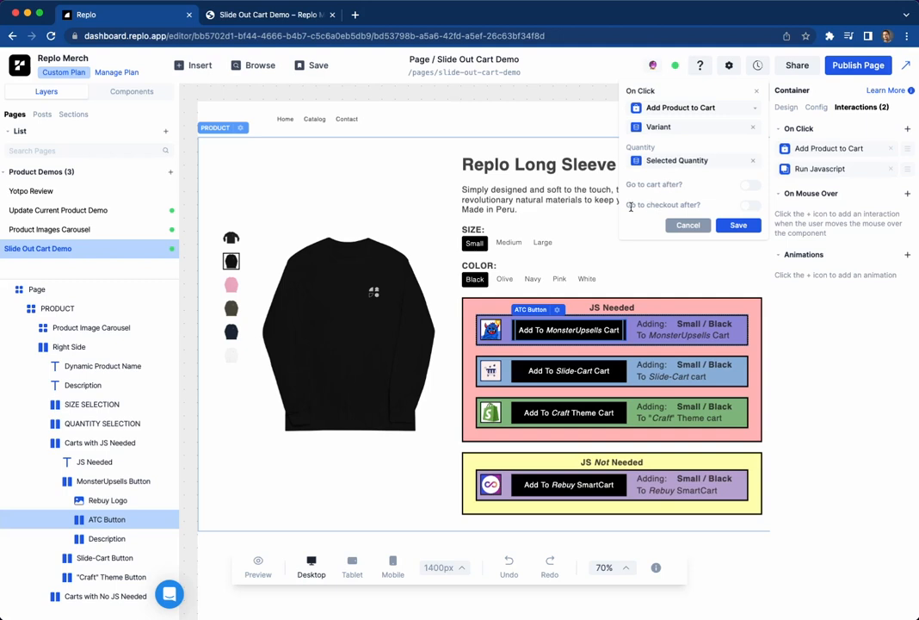
left_click(755, 95)
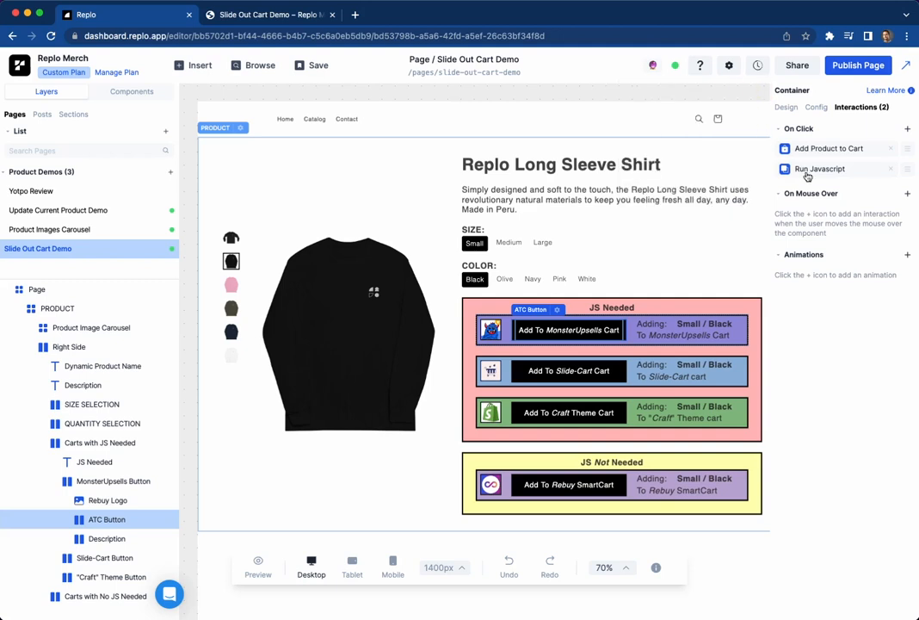
Examine the JavaScript run on click by the MonsterUpsells ATC Button, then close the code editor
left_click(806, 171)
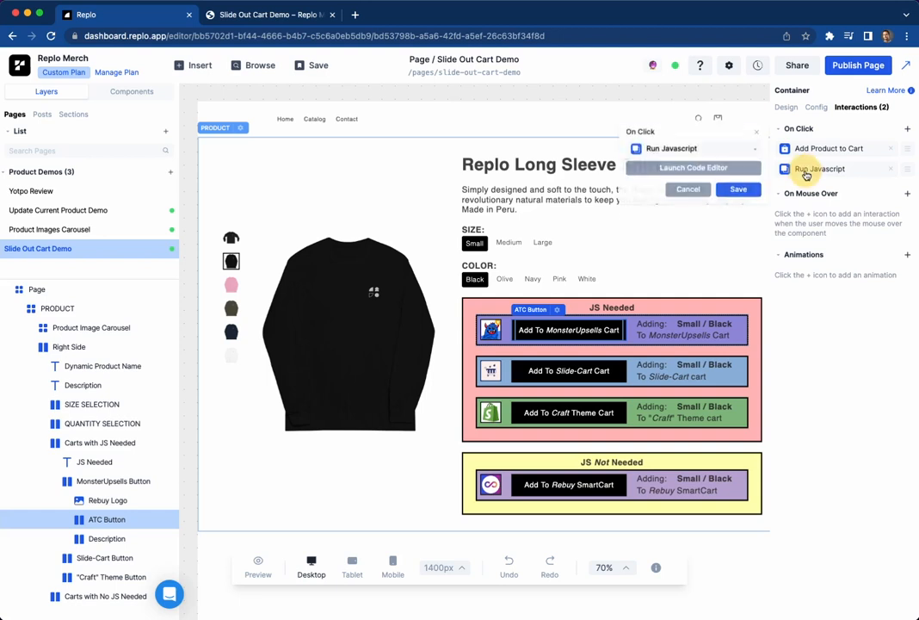
left_click(722, 166)
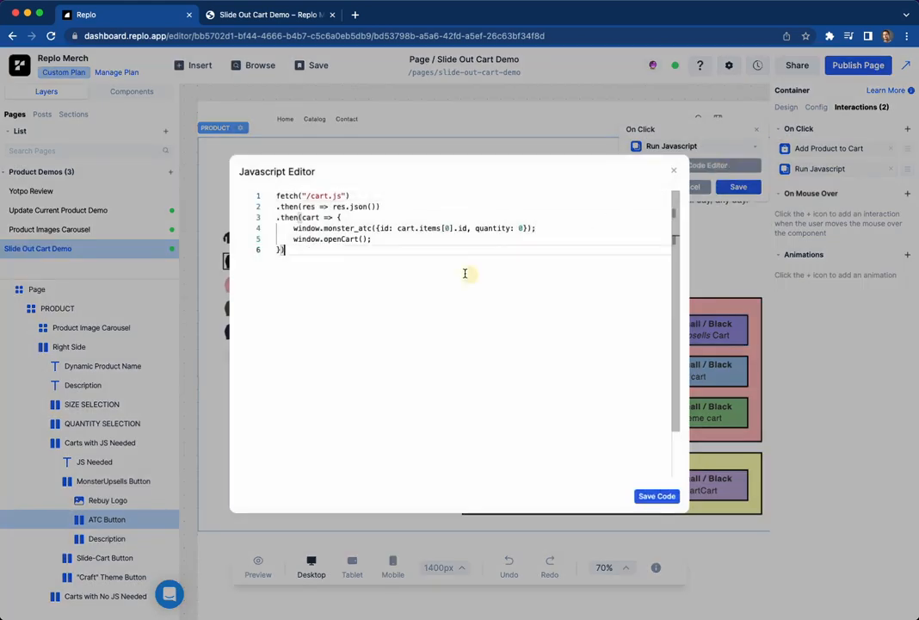
left_click_drag(467, 272, 266, 199)
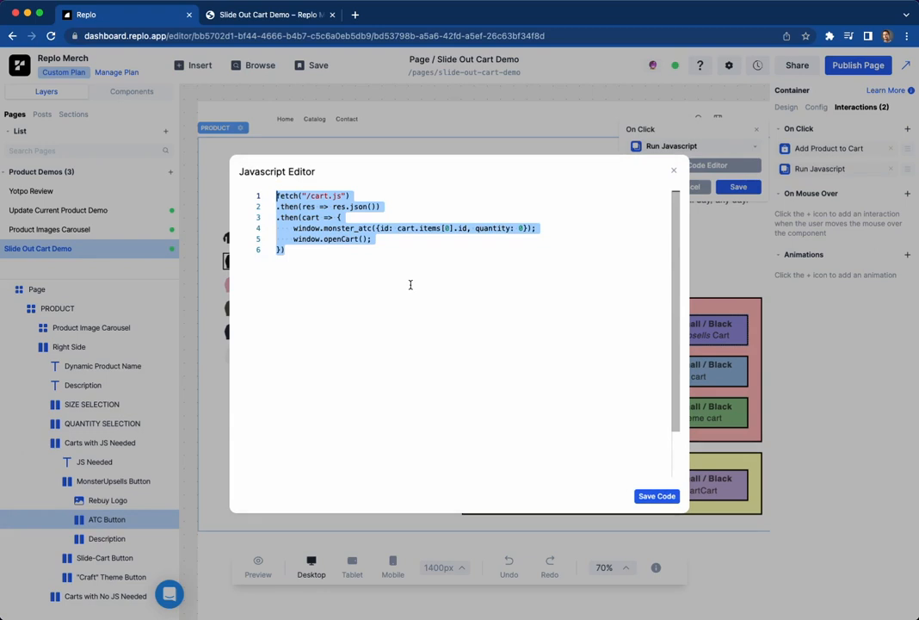
left_click(674, 171)
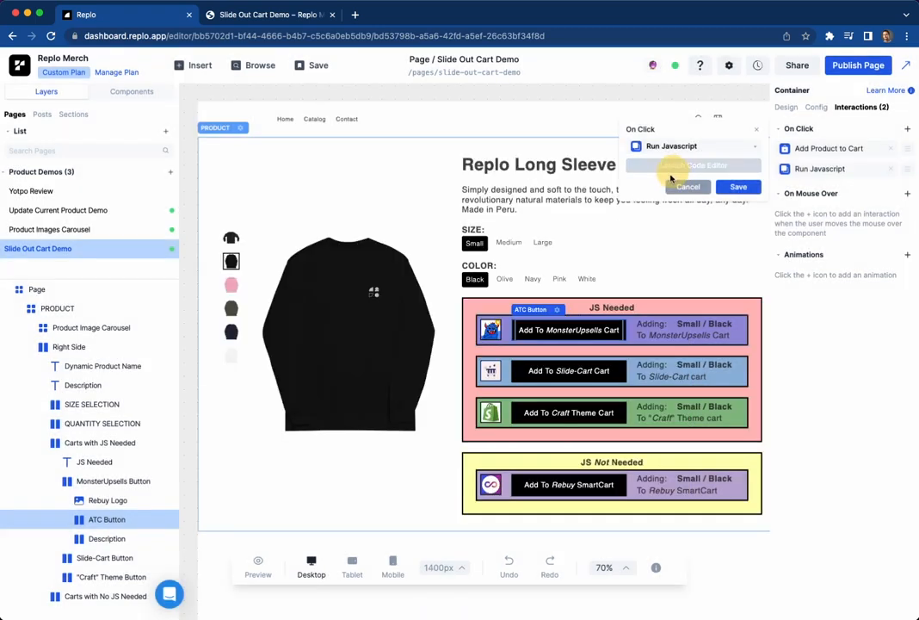
Review the on-click JavaScript of the Slide-Cart ATC Button and close the code editor
left_click(622, 370)
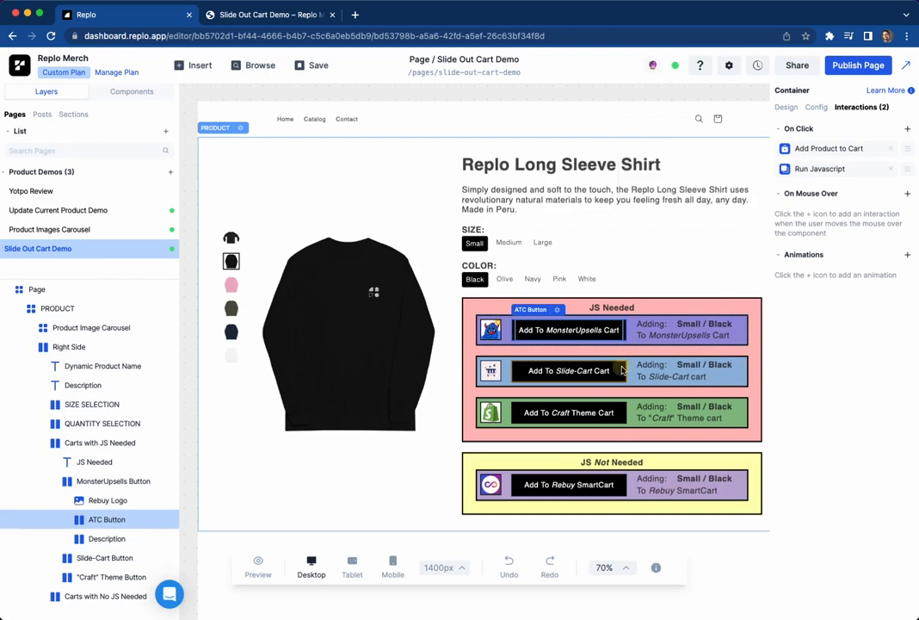
left_click(856, 110)
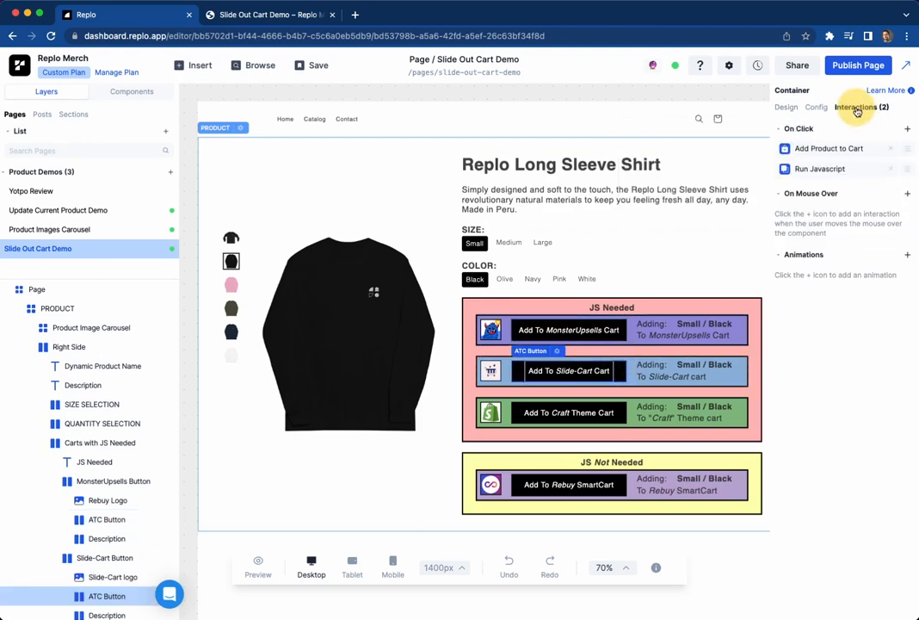
left_click(849, 170)
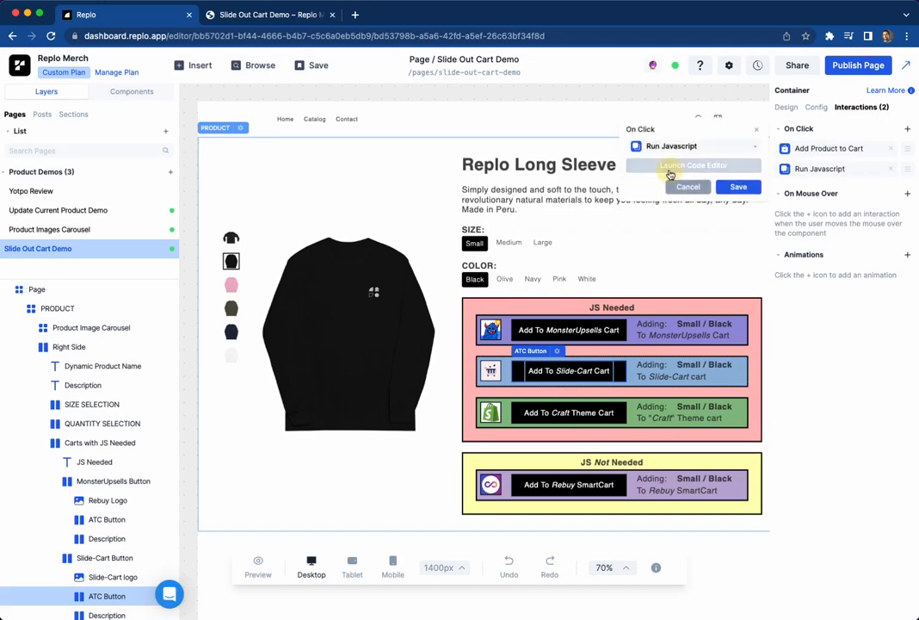
left_click(688, 164)
left_click_drag(552, 264, 266, 199)
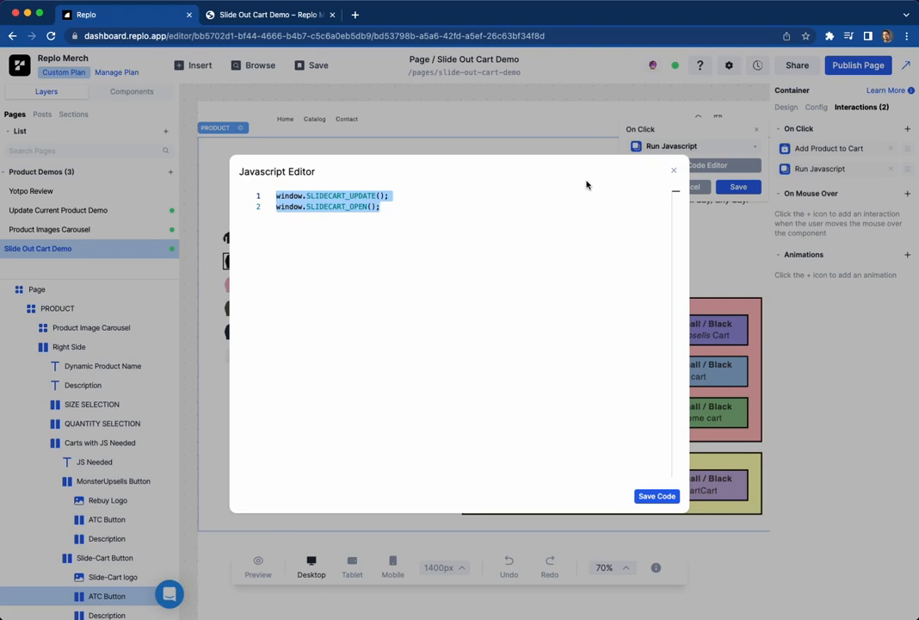
left_click(673, 172)
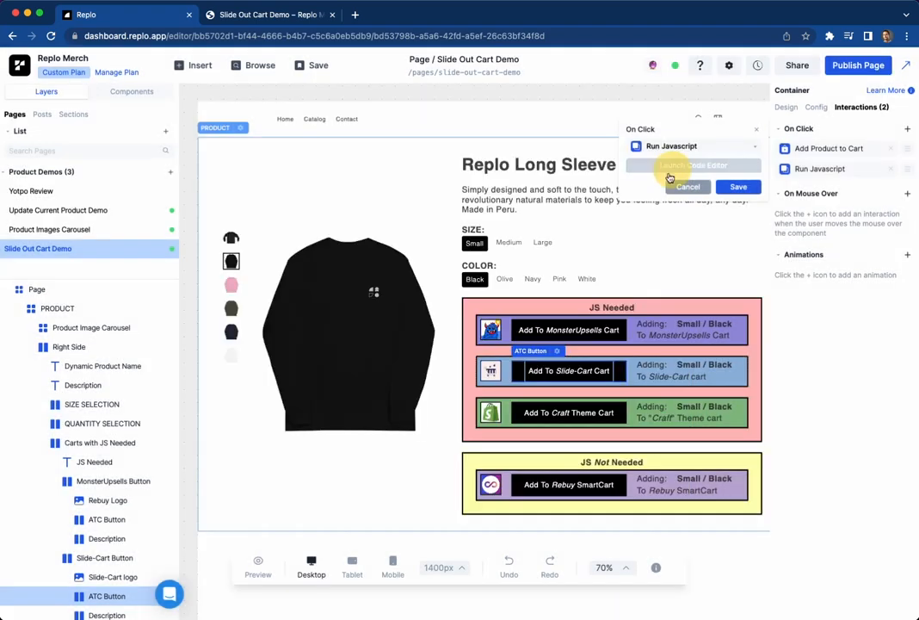
Review the on-click JavaScript of the "Craft" Theme ATC Button and close the code editor
left_click(624, 414)
left_click(847, 108)
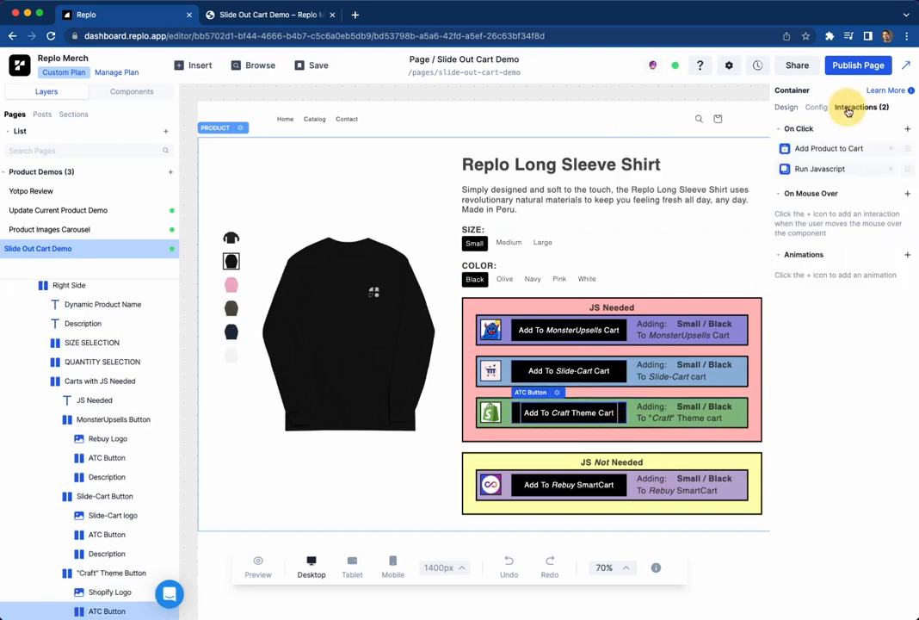
left_click(819, 171)
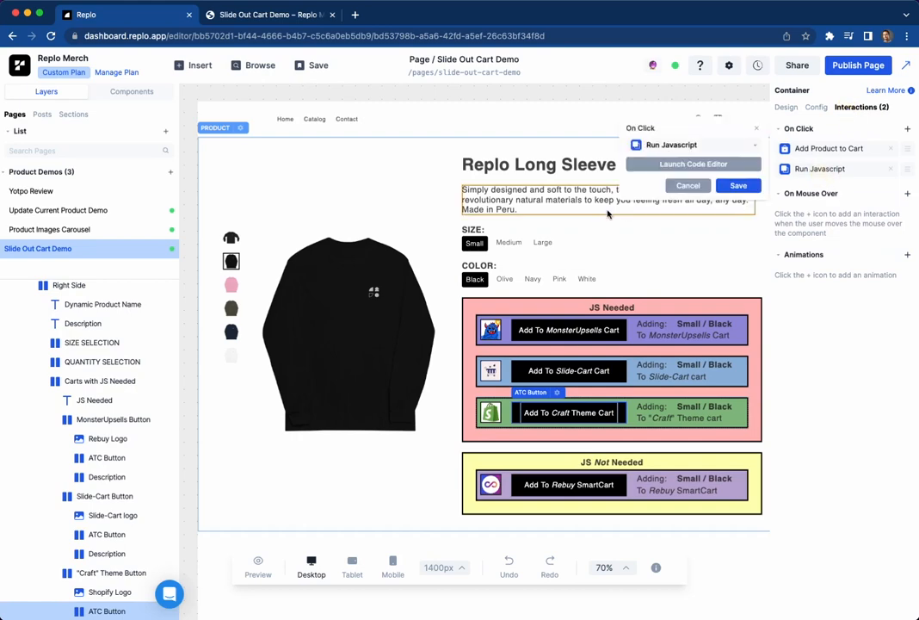
left_click(662, 166)
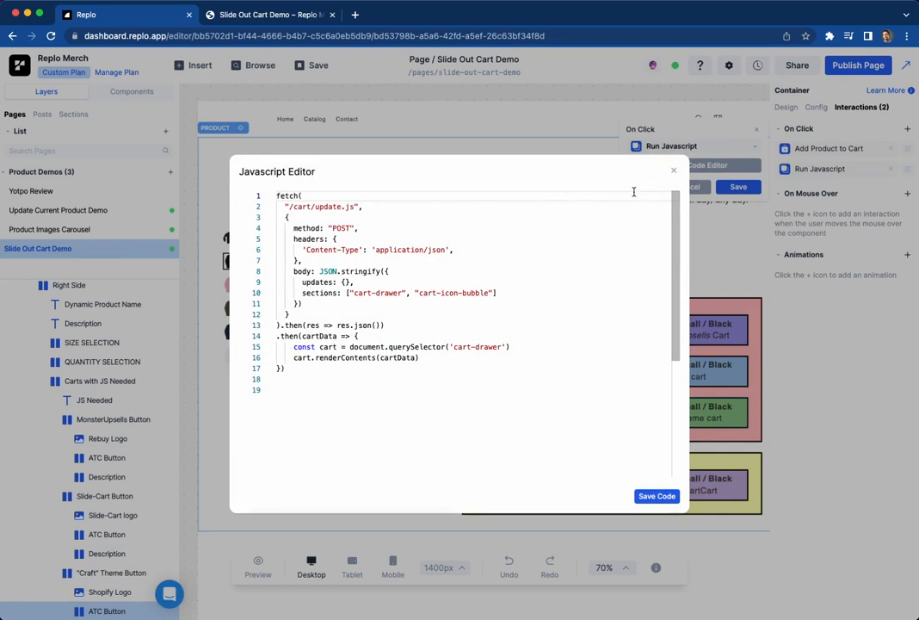
left_click(675, 173)
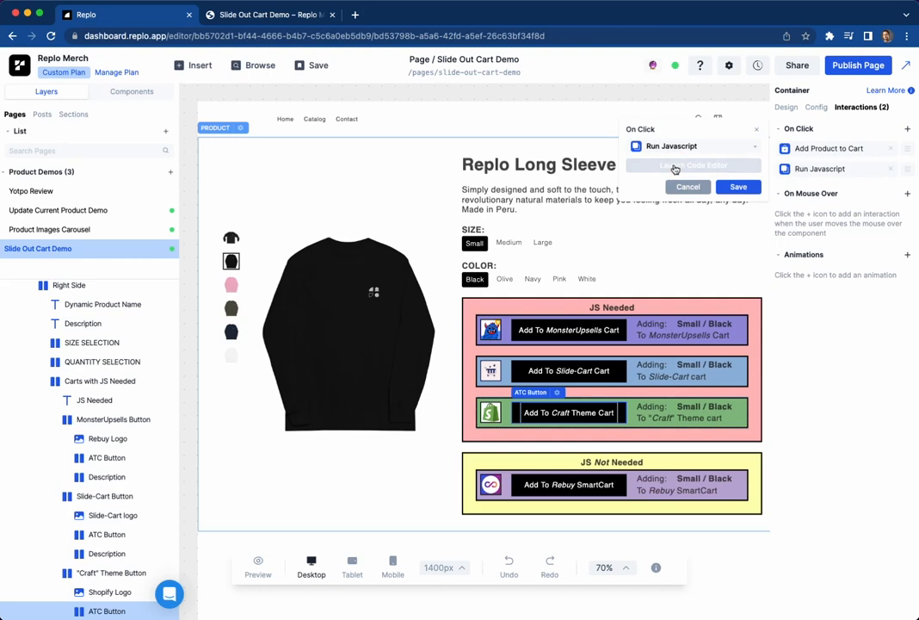
Switch to the live Slide Out Cart Demo page, add the Small / Black shirt to the MonsterUpsells cart, and close the cart
left_click(284, 16)
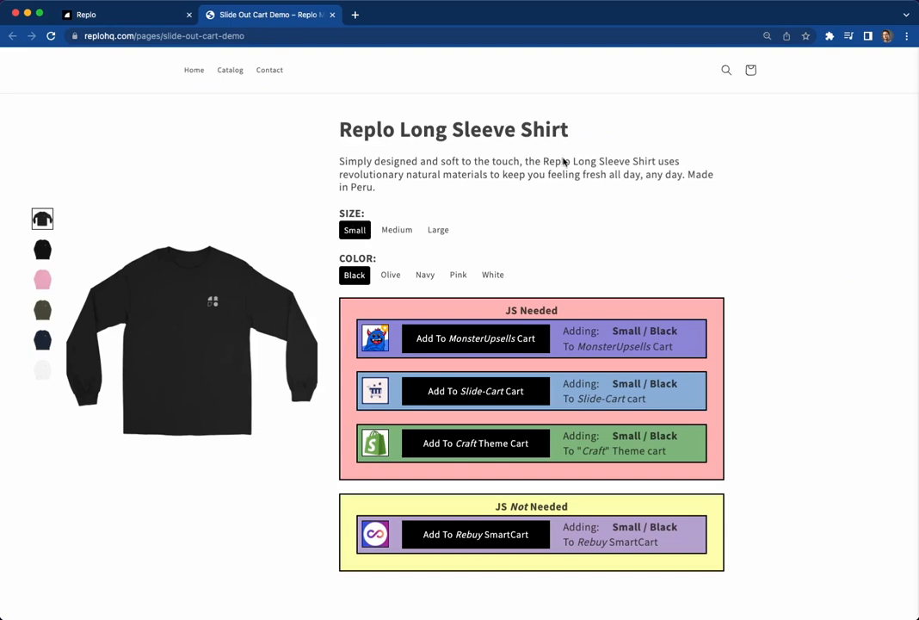
left_click(544, 341)
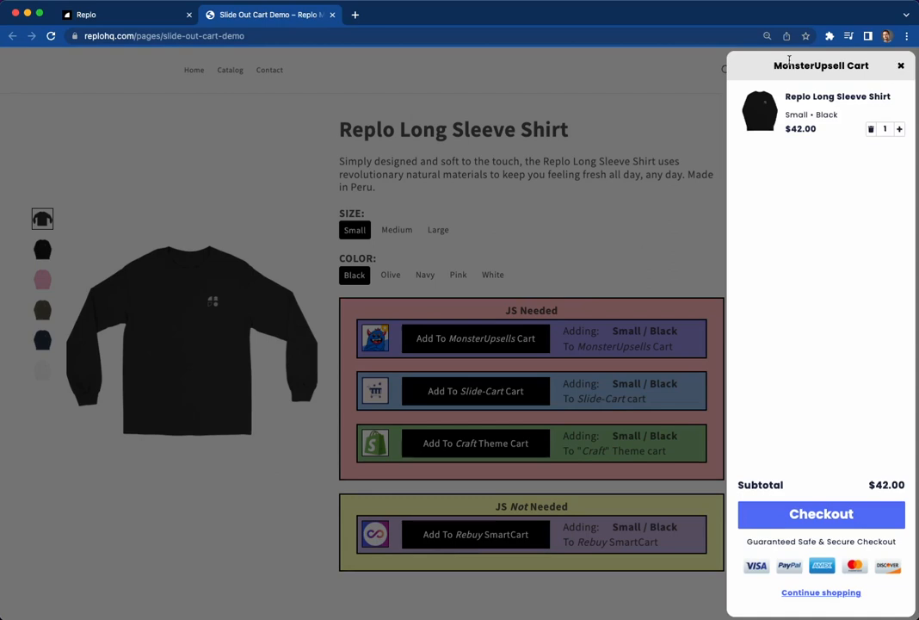
left_click_drag(775, 65, 862, 69)
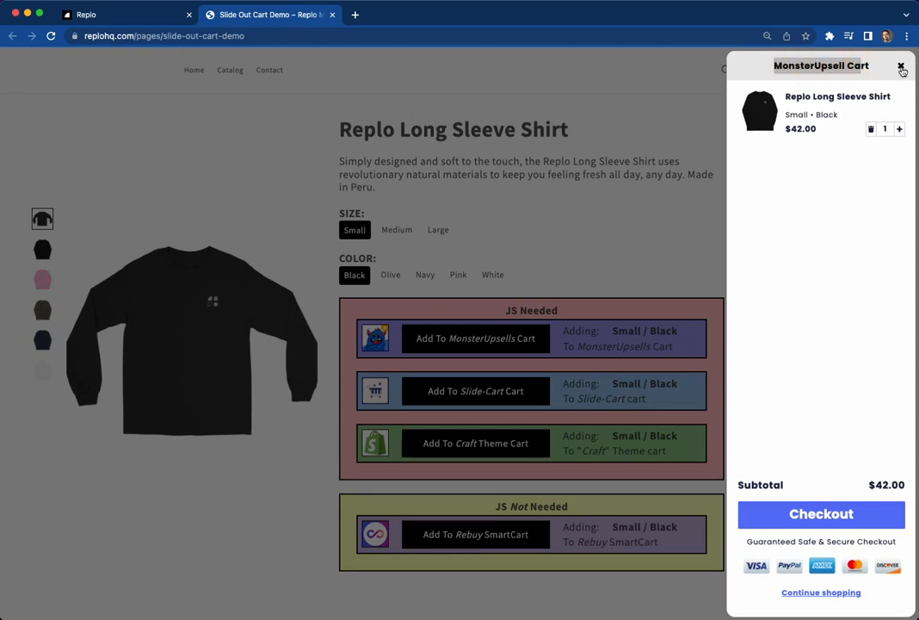
left_click(902, 67)
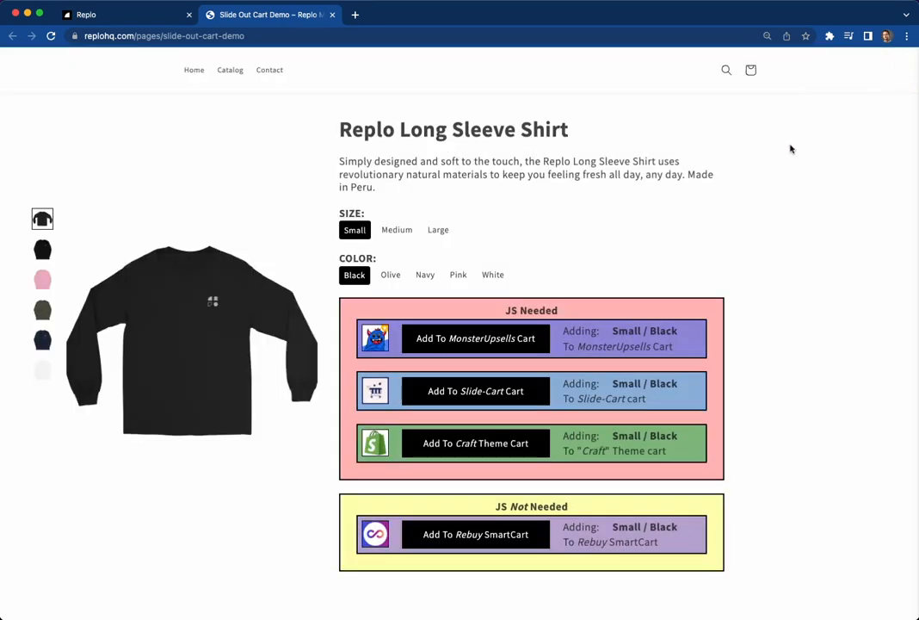
Add the Medium / Olive shirt to the Slide-Cart cart and close the cart drawer
left_click(396, 231)
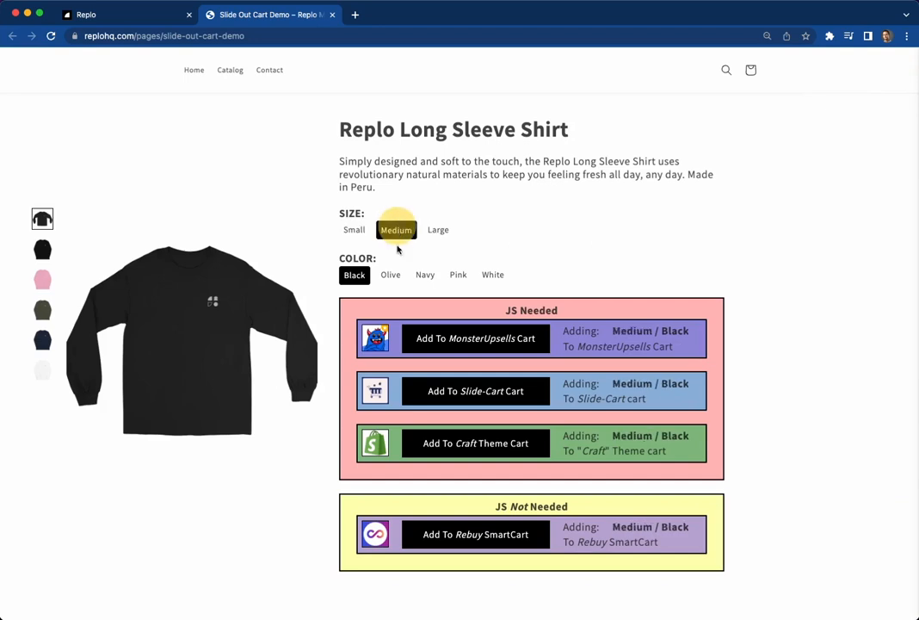
left_click(392, 276)
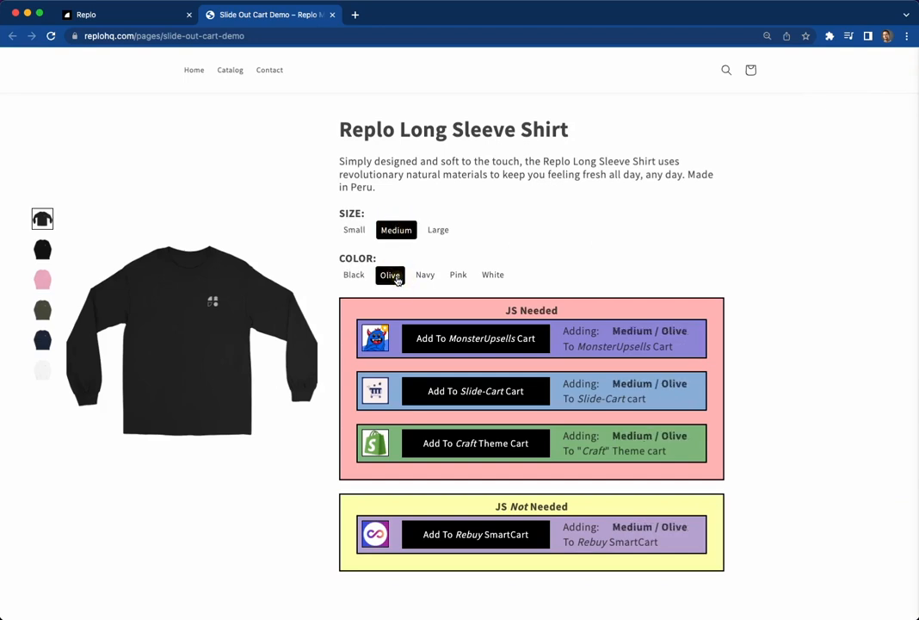
left_click(544, 394)
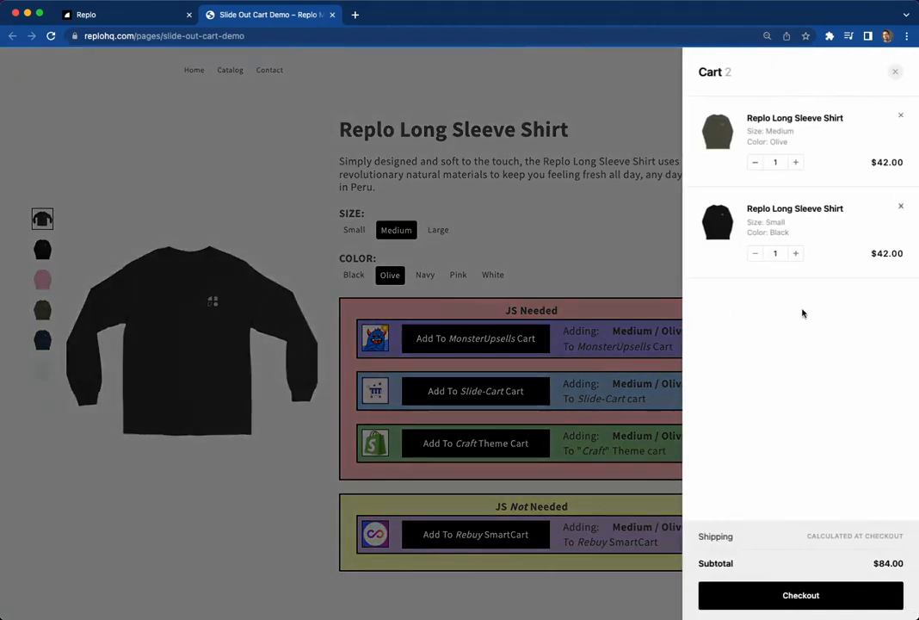
left_click_drag(779, 121, 895, 73)
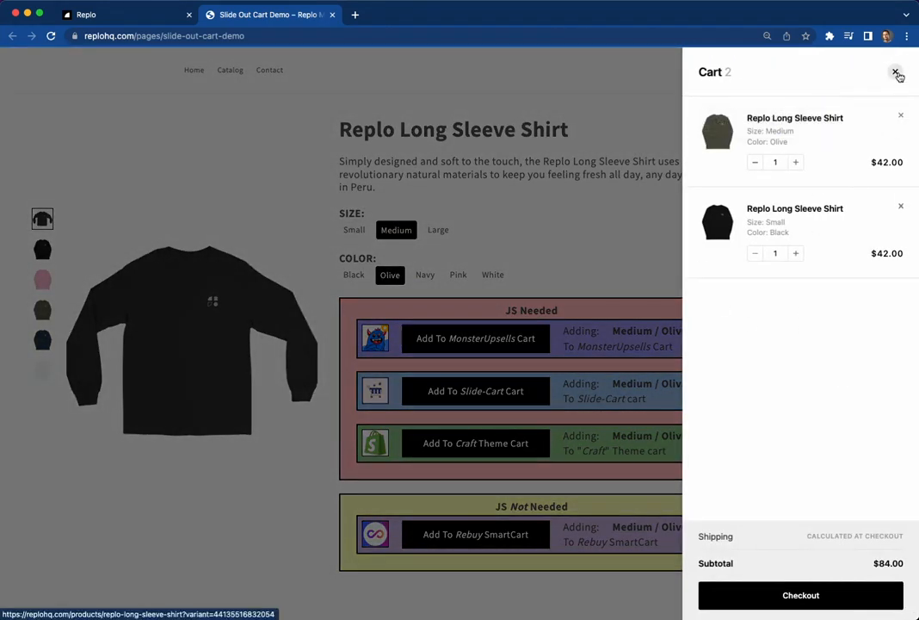
left_click(895, 72)
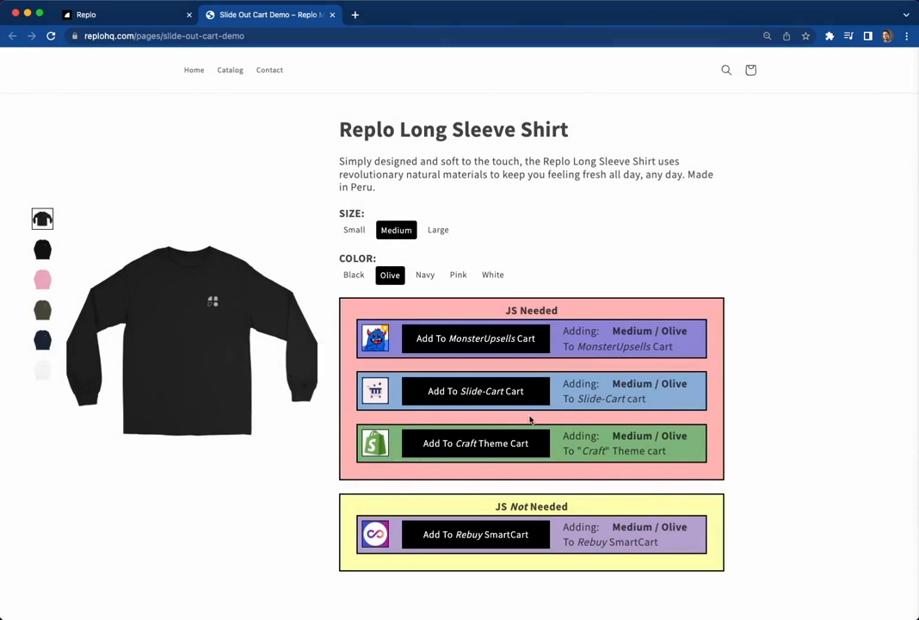
Add the Medium / Navy shirt to the Craft Theme cart and close the cart drawer
left_click(411, 230)
left_click(424, 276)
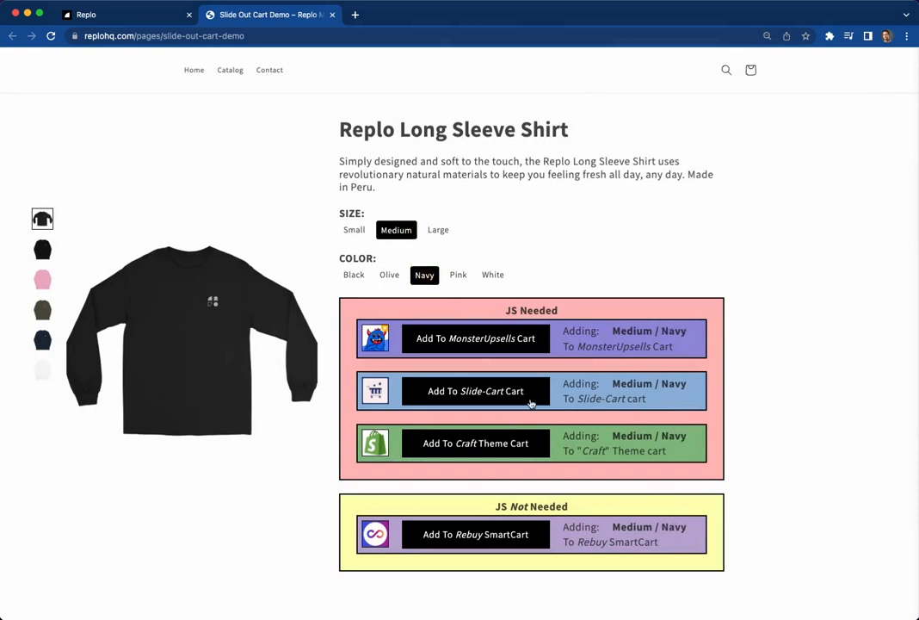
left_click(543, 442)
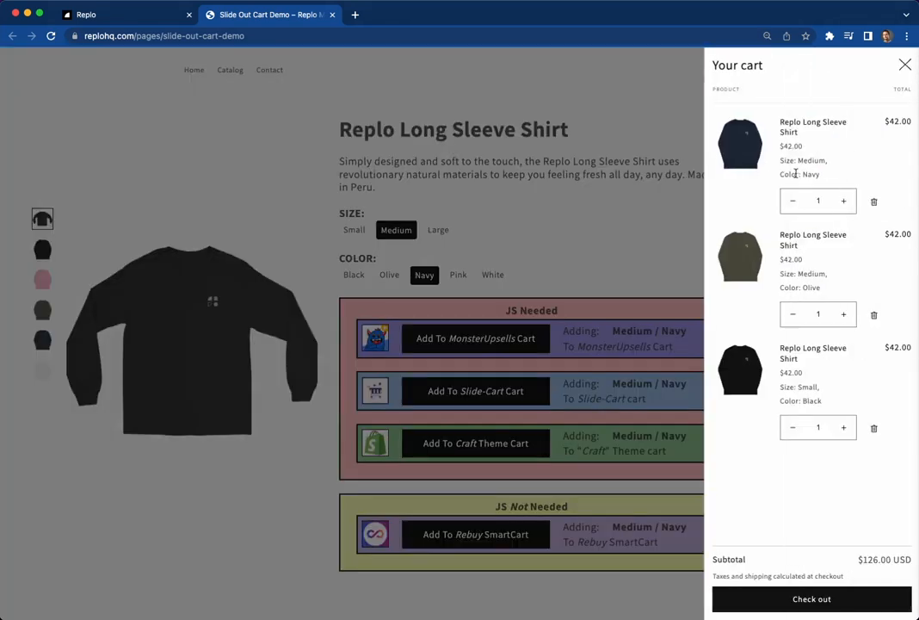
left_click(906, 65)
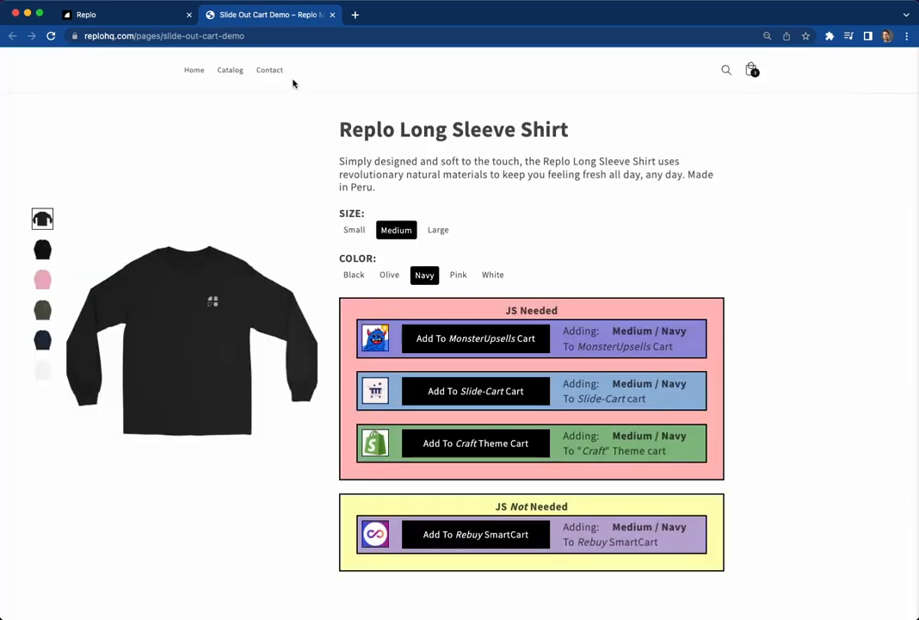
Switch to the Replo editor, review the Add Product to Cart on-click settings of the Rebuy ATC Button, and close them
left_click(119, 15)
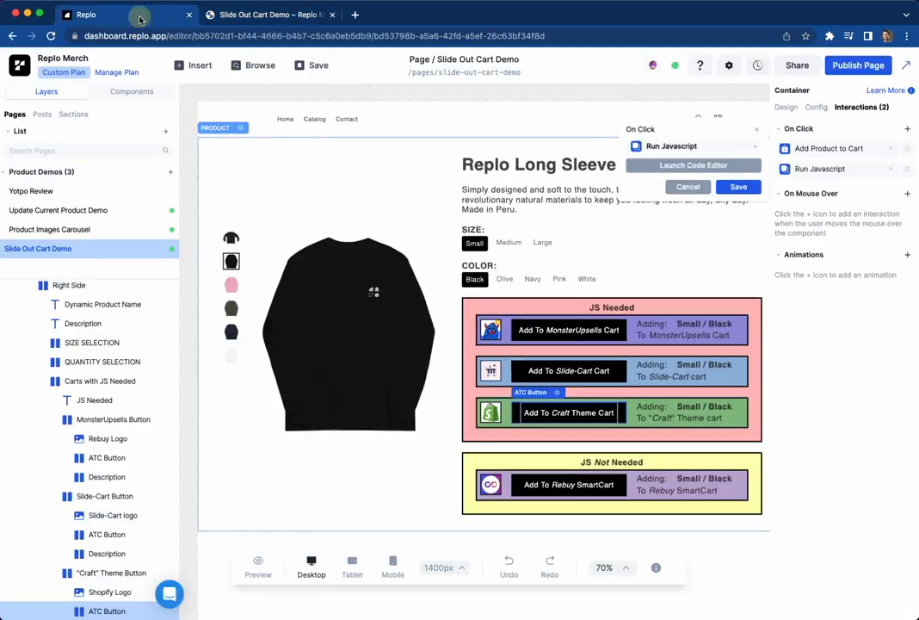
left_click(618, 484)
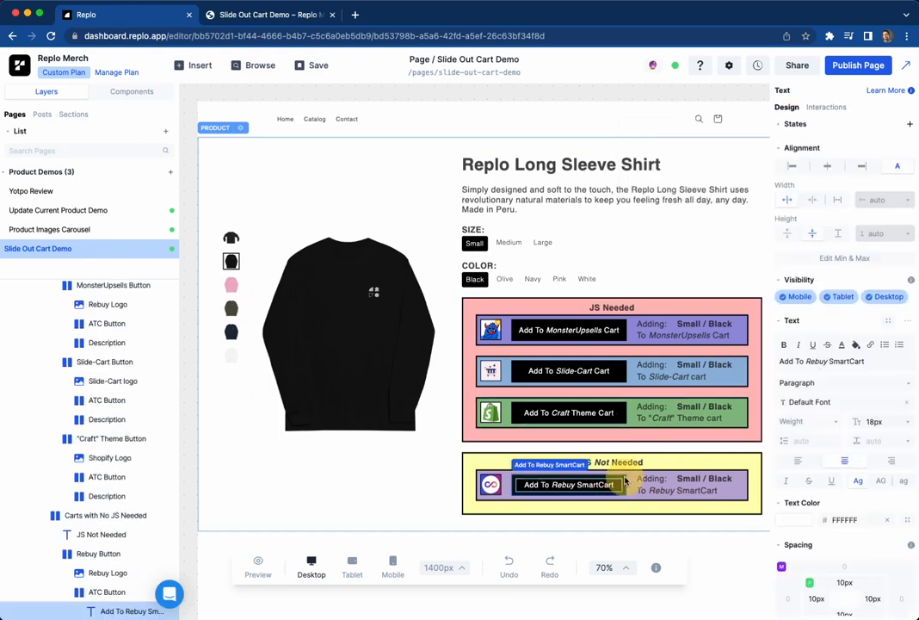
left_click(112, 593)
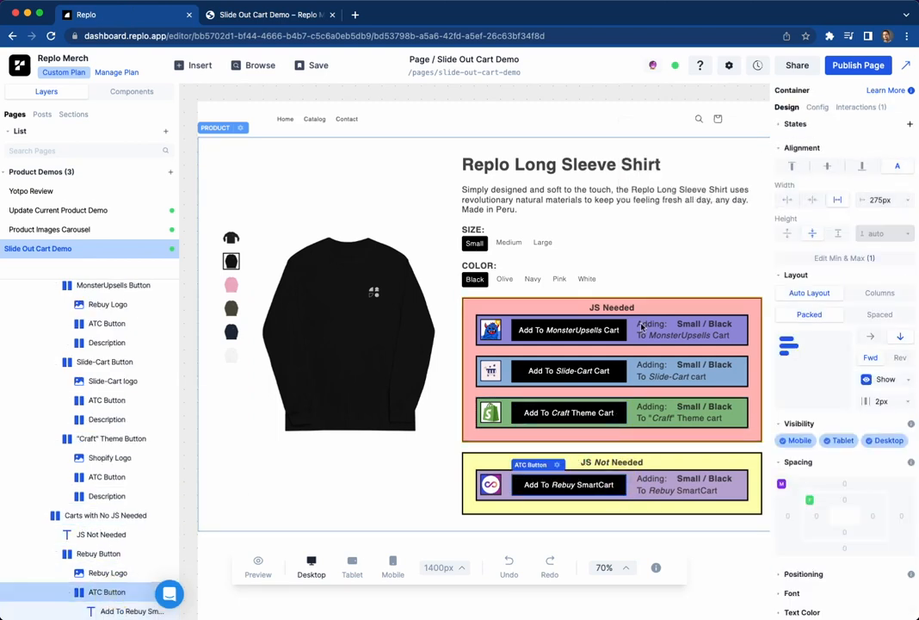
left_click(862, 106)
left_click(852, 148)
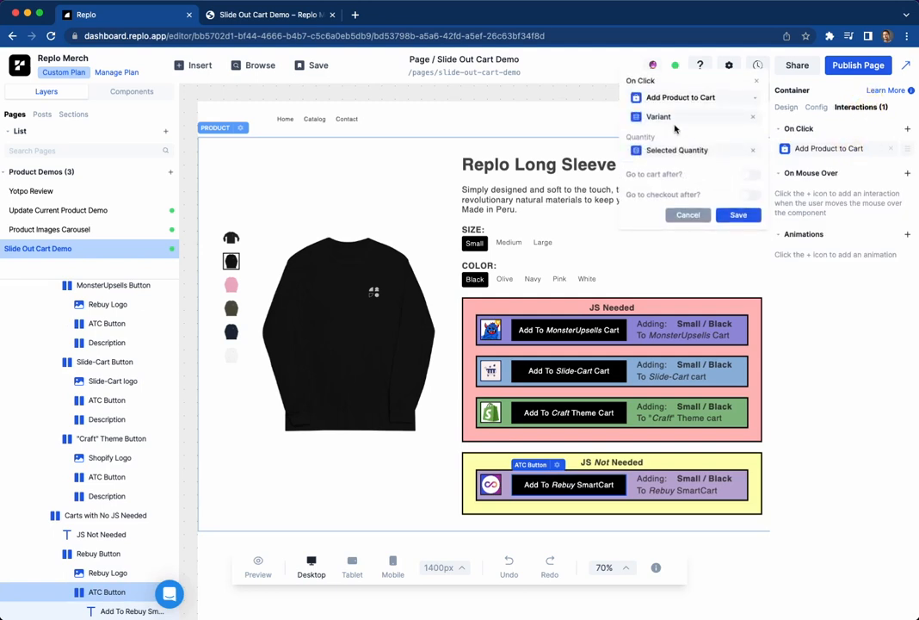
left_click(758, 83)
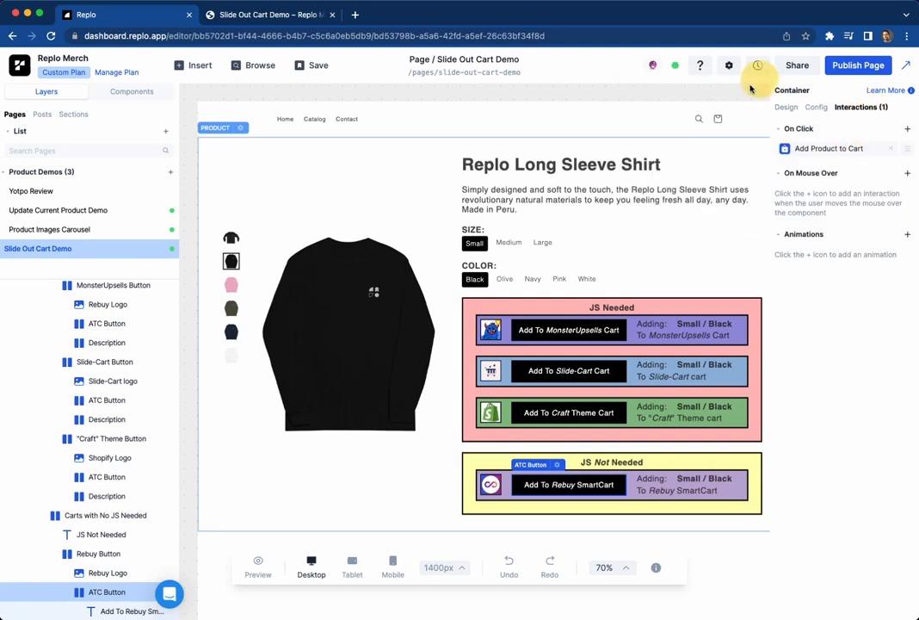
Switch to the live Slide Out Cart Demo page, add the Large / Pink shirt to the Rebuy SmartCart, and close the cart
left_click(267, 16)
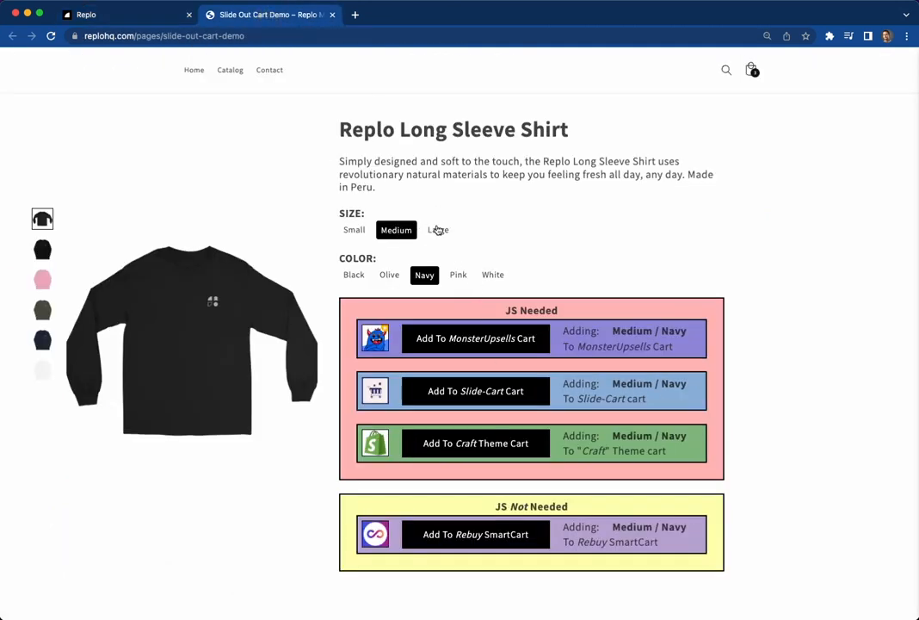
left_click(438, 230)
left_click(458, 275)
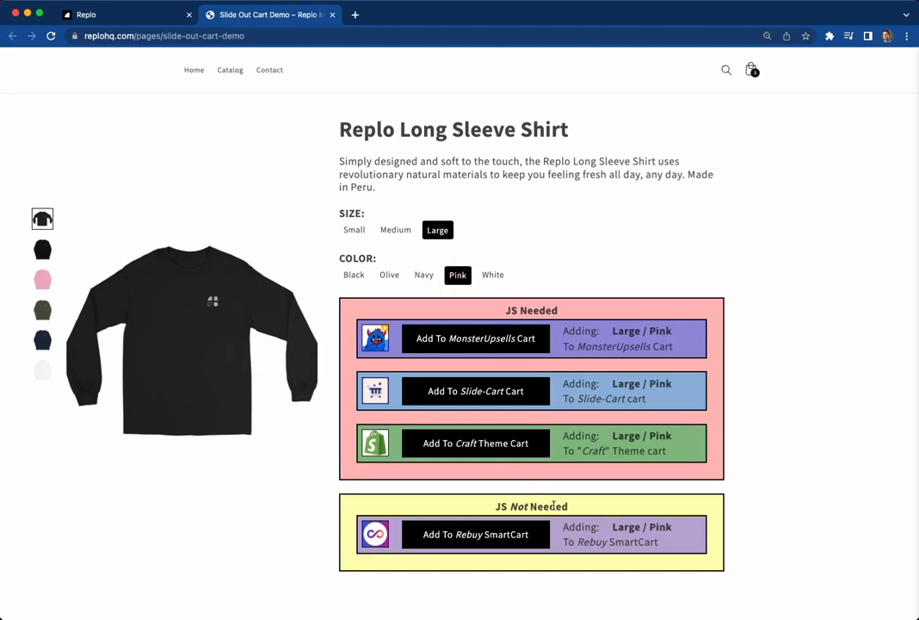
left_click(542, 536)
triple_click(759, 66)
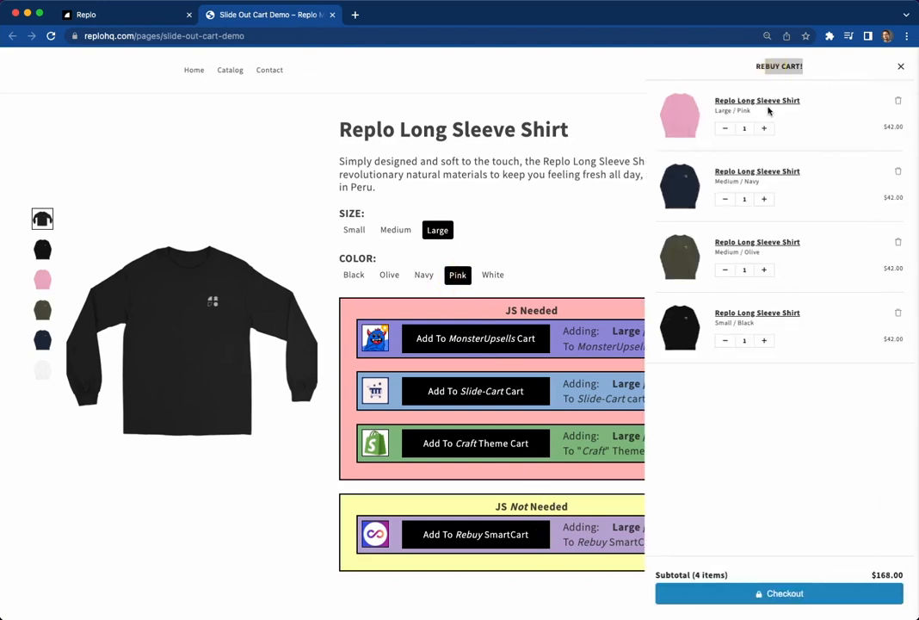
left_click(899, 69)
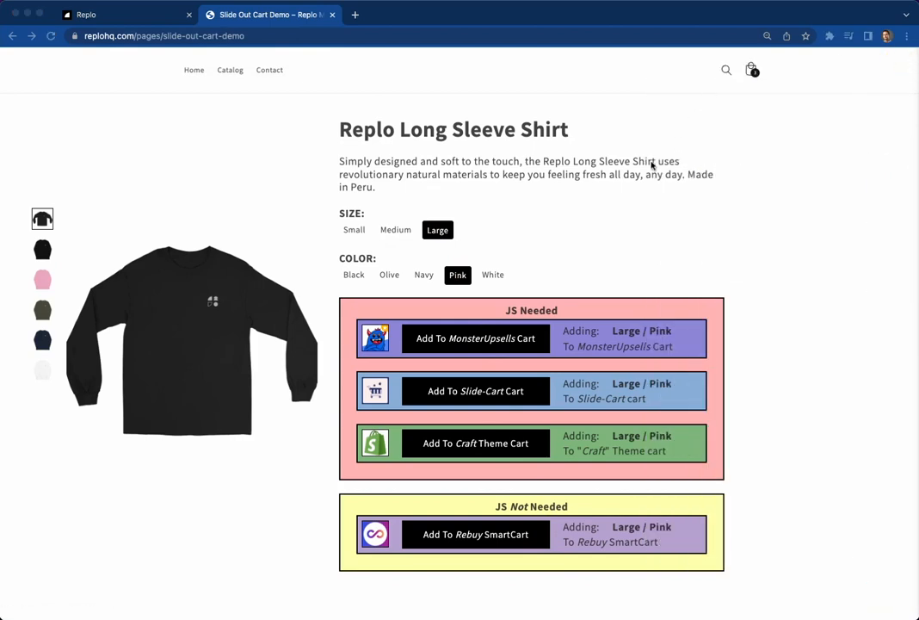
Run Rebuy.SmartCart.show() in the live page's developer console to open the Rebuy cart, and close the cart
right_click(591, 219)
left_click(629, 394)
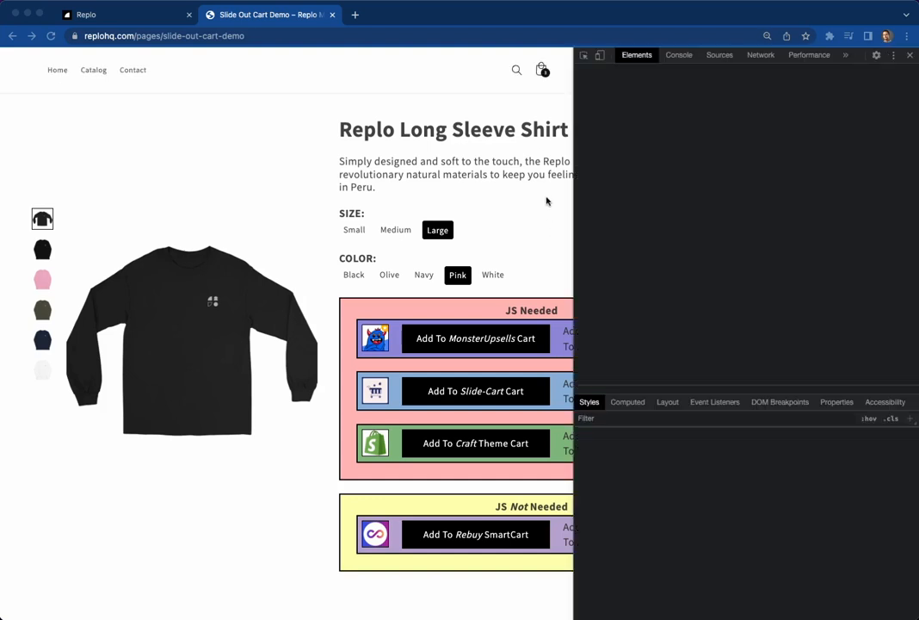
left_click(679, 55)
left_click(628, 435)
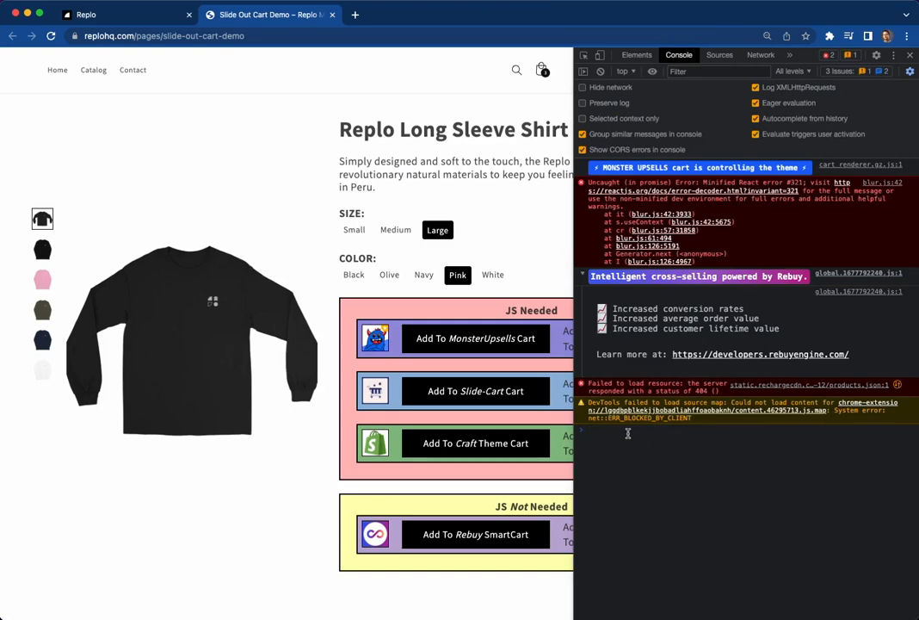
type("Rebuy.")
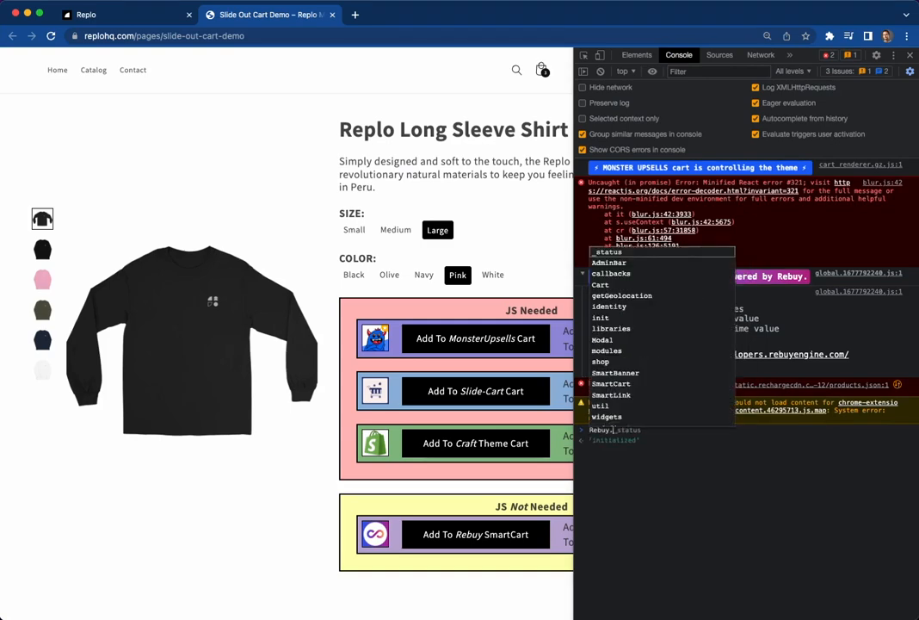
type("SmartCart.")
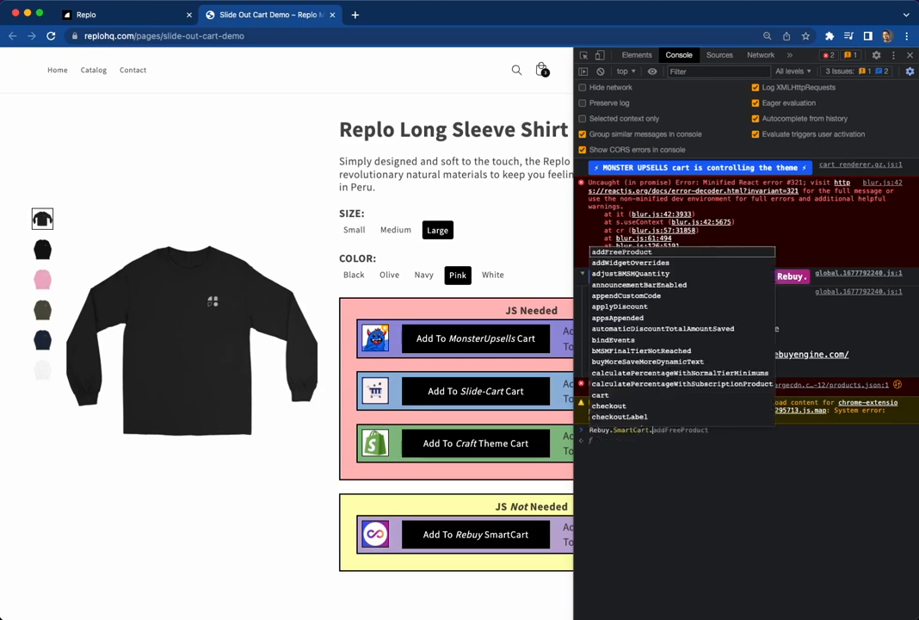
type("show()")
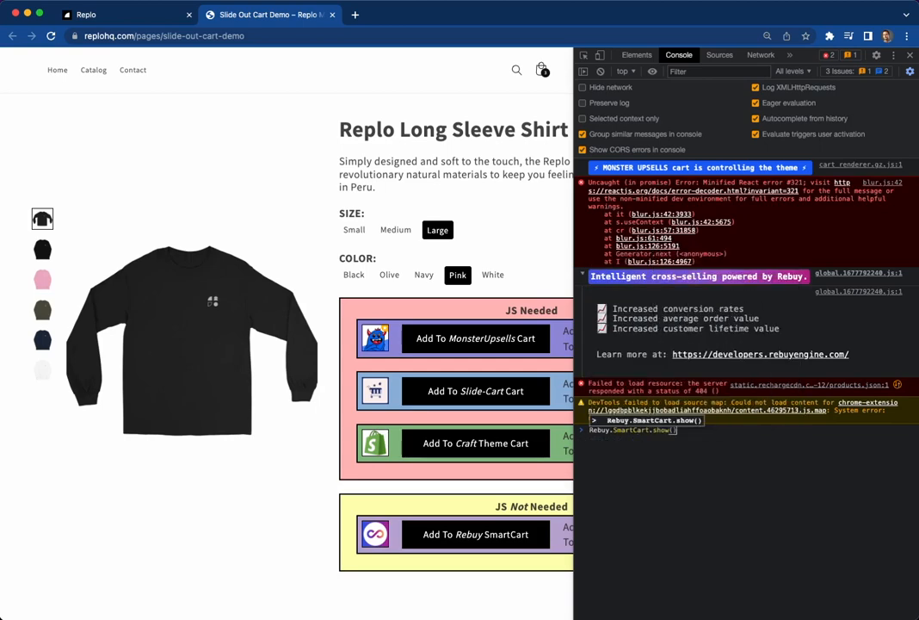
key("Return")
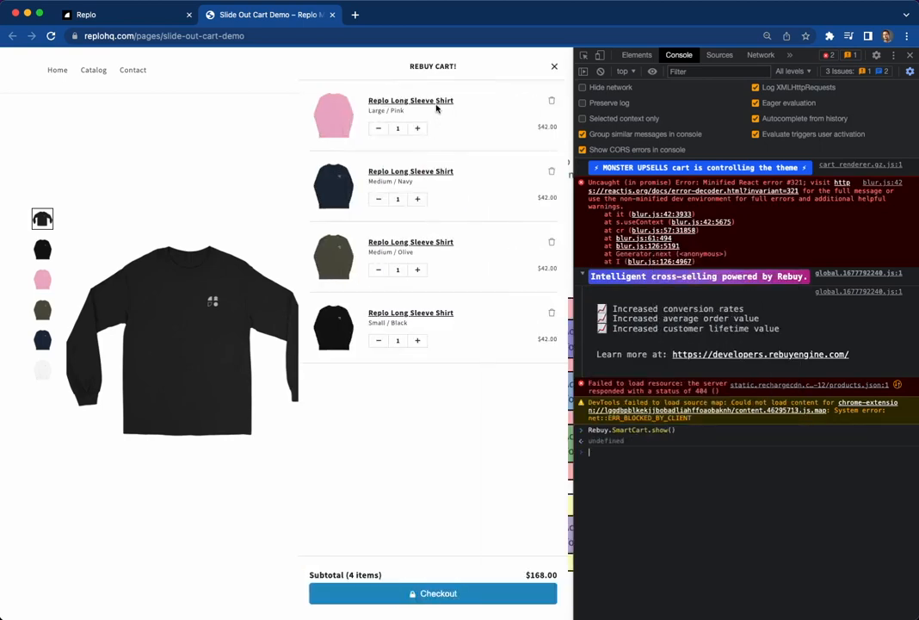
left_click(552, 69)
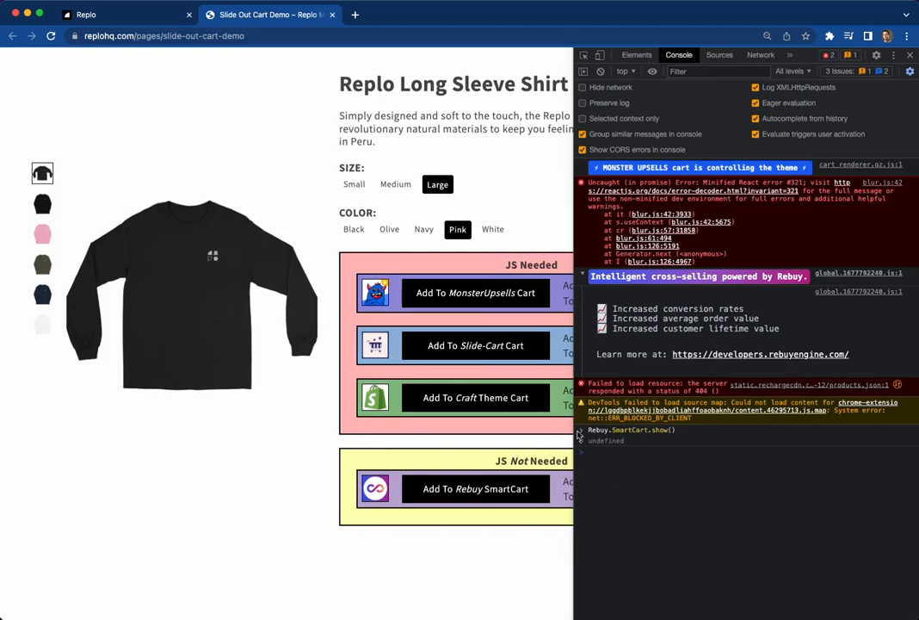
Return to the Slide Out Cart Demo page in the Replo editor
left_click(112, 21)
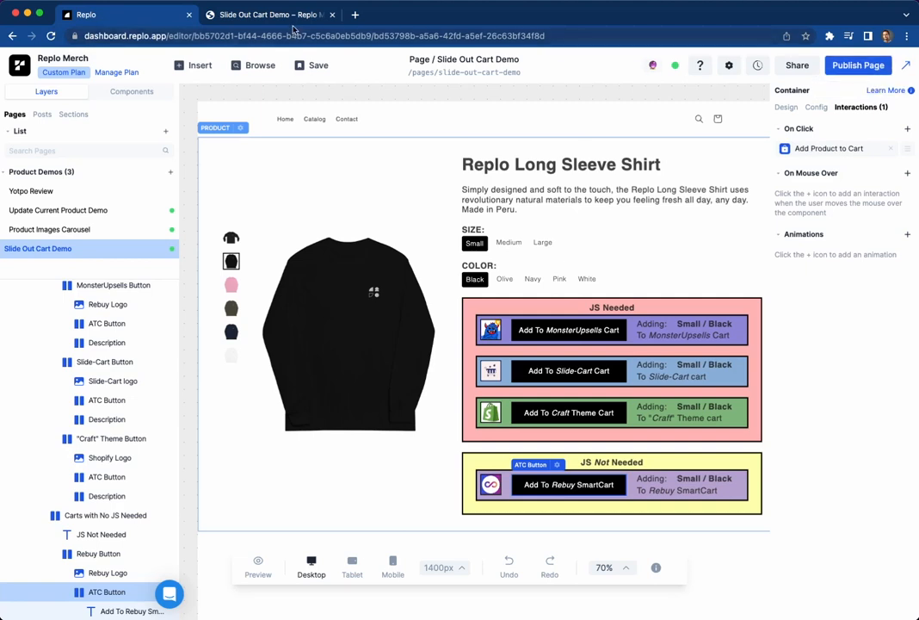
key("super+Tab")
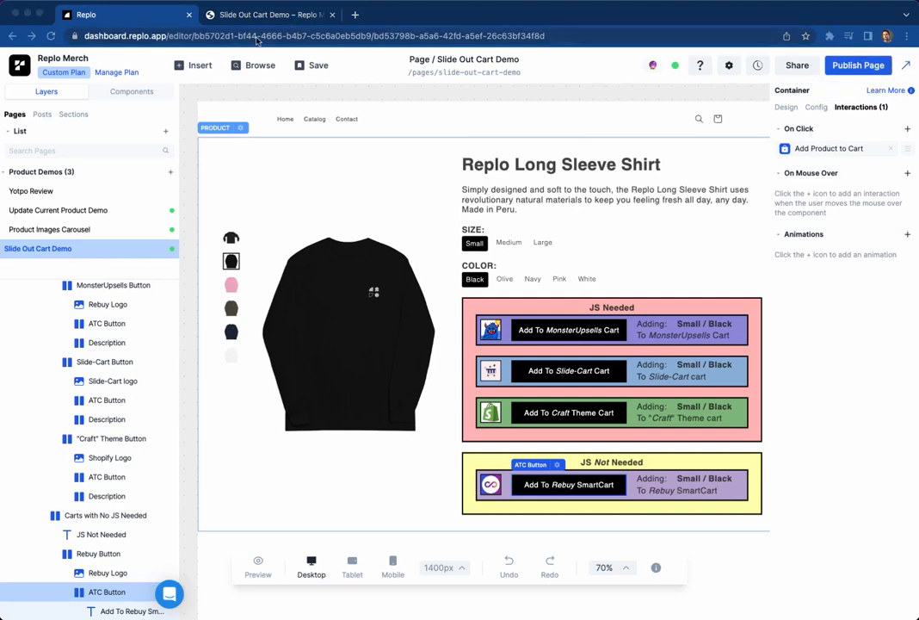